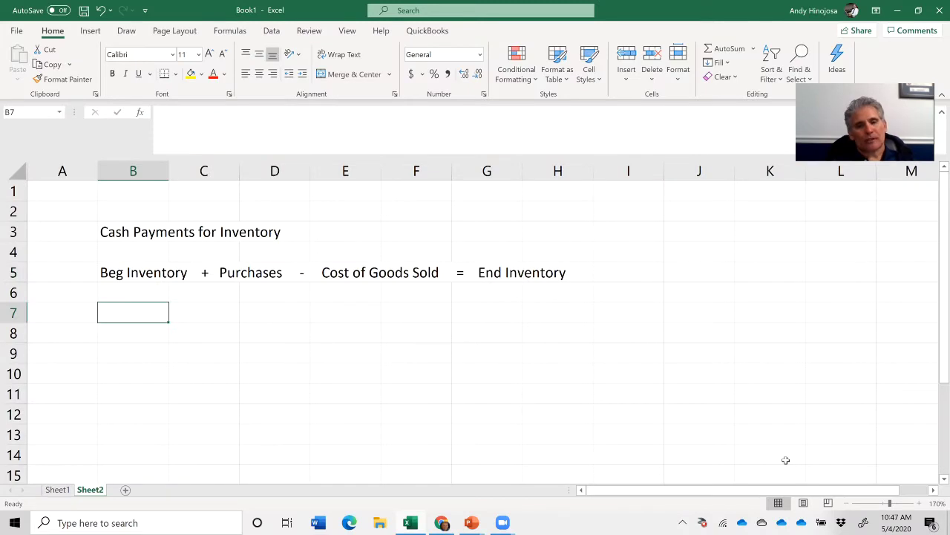
# Start the inventory equation as text in B7 with 657,000 + X - 7,125,000 =, taking the cost of goods sold from the slide
pyautogui.write("'657,000  ")
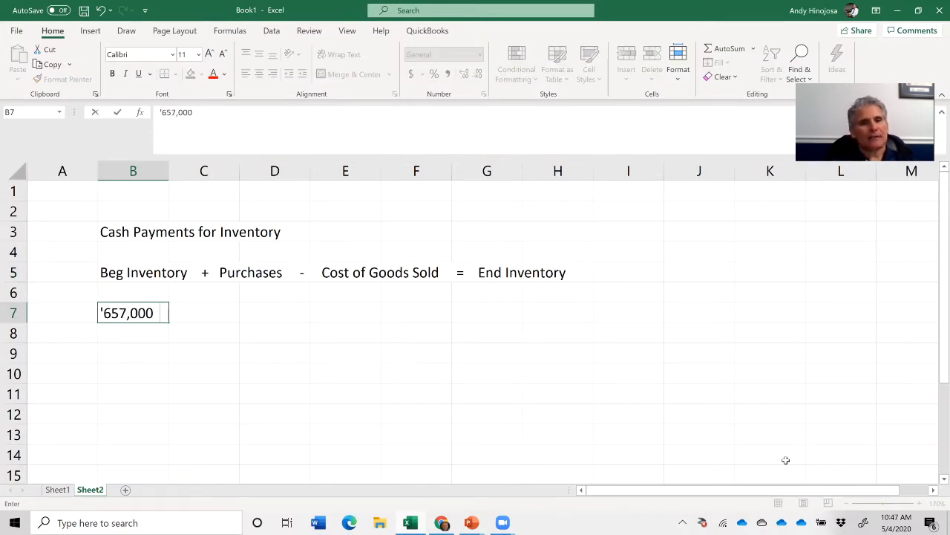
pyautogui.write('+')
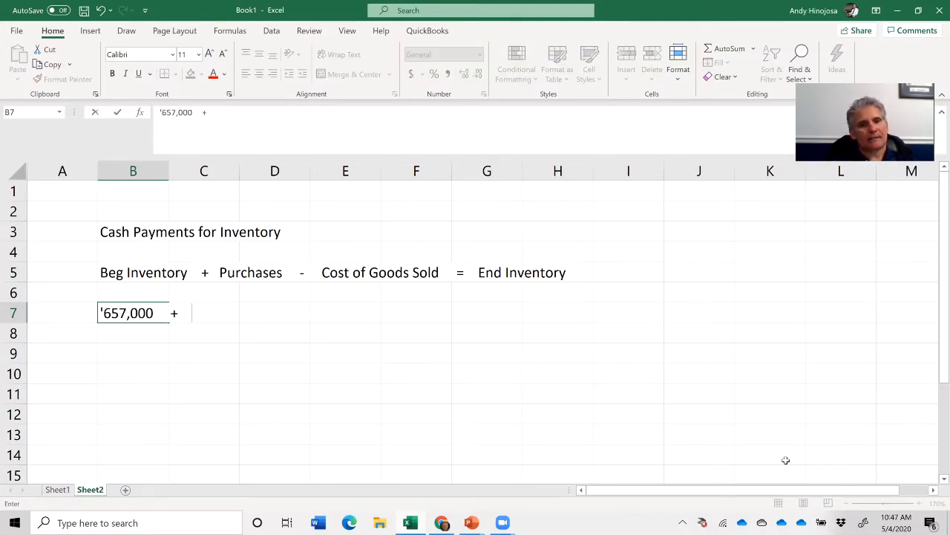
pyautogui.write('   X   -')
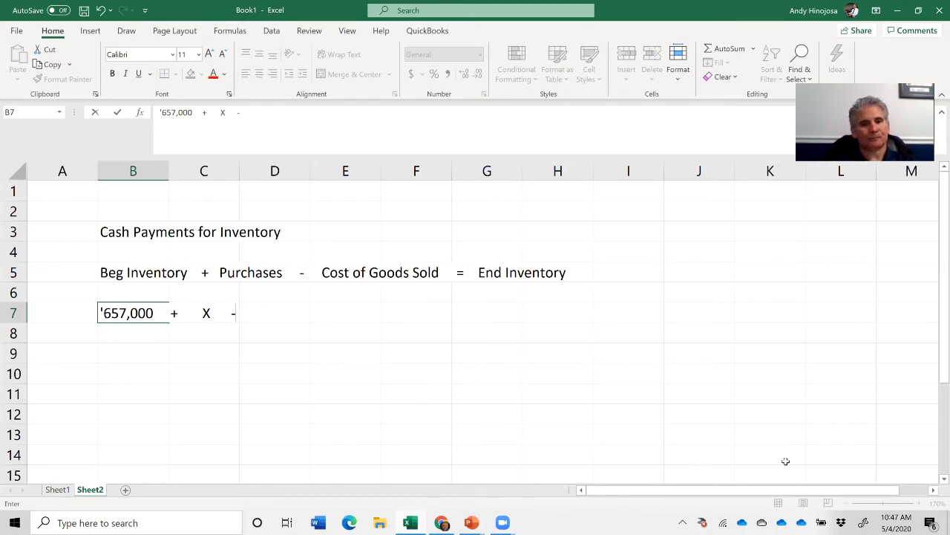
pyautogui.hotkey('alt', 'Tab')
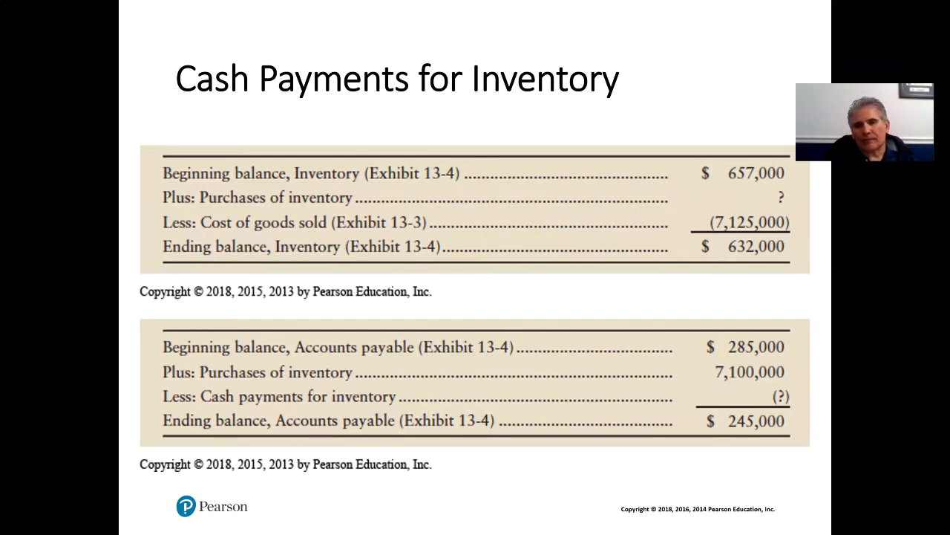
pyautogui.hotkey('alt', 'Tab')
pyautogui.write('8')
pyautogui.press('BackSpace')
pyautogui.write('7,1')
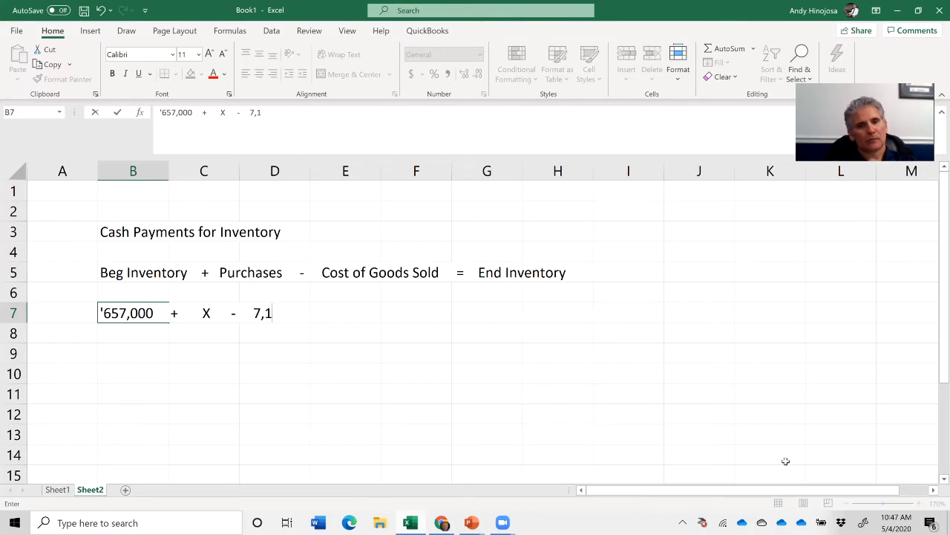
pyautogui.write('25,000      =')
# Complete the B7 equation with the ending inventory of 632,000 from the slide
pyautogui.hotkey('alt', 'Tab')
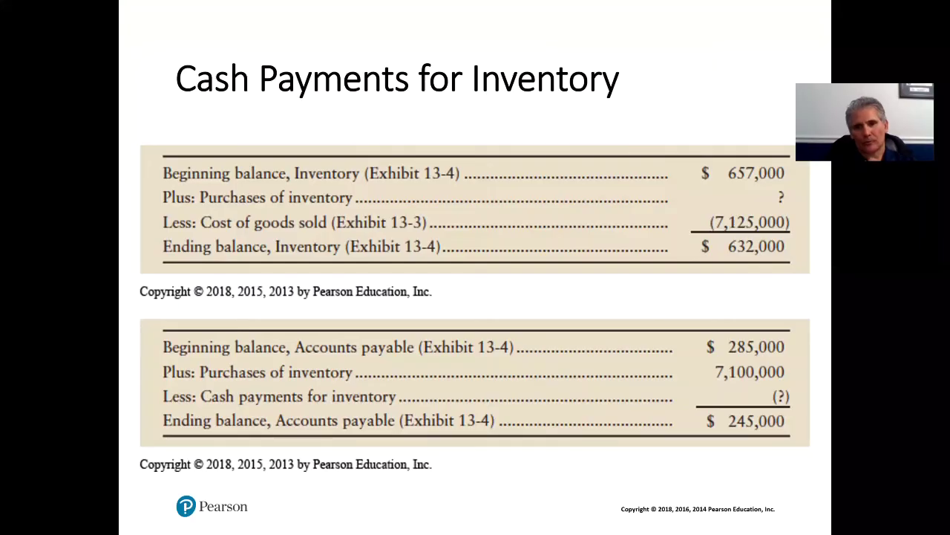
pyautogui.hotkey('alt', 'Tab')
pyautogui.write('632,000')
pyautogui.press('Return')
pyautogui.press('Return')
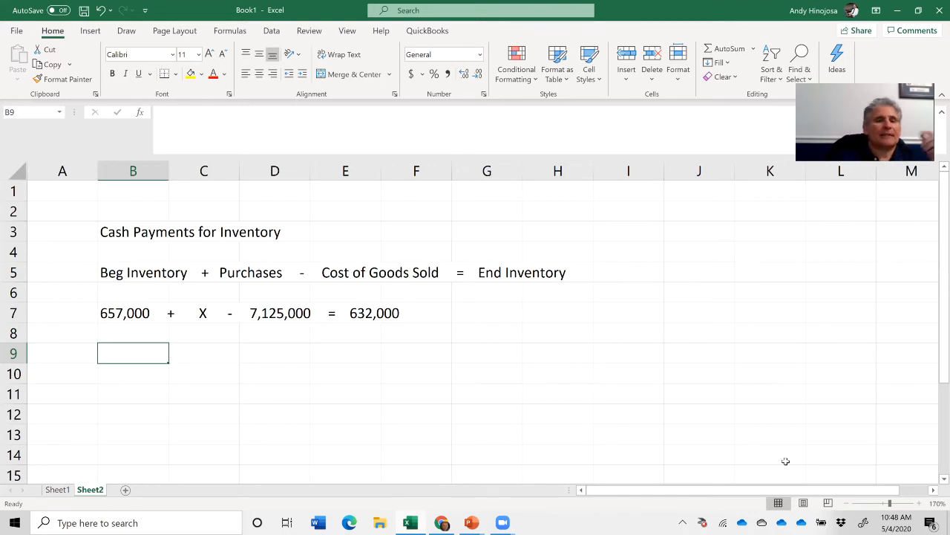
# Enter the rearranged equation +632,000 - 657,000 + 7,125,000 as text in B9
pyautogui.write('+')
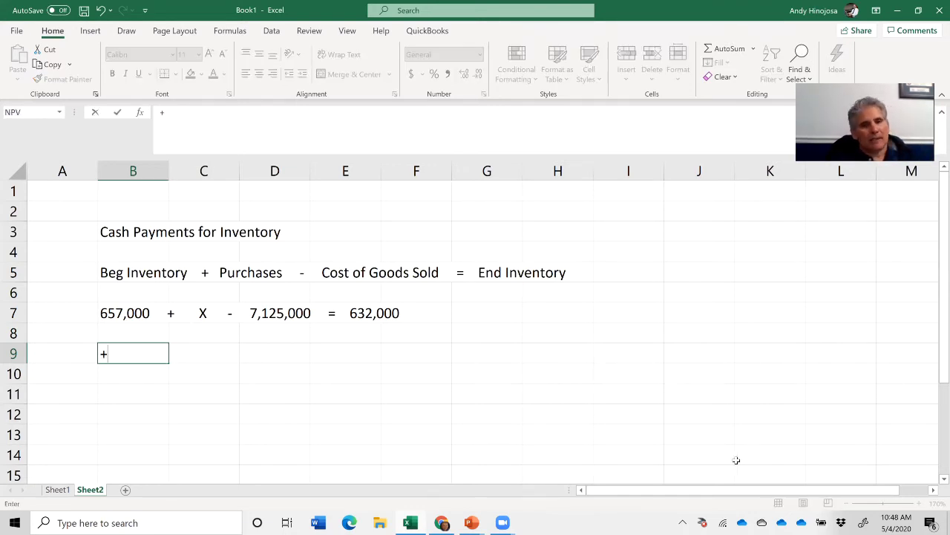
pyautogui.write('63')
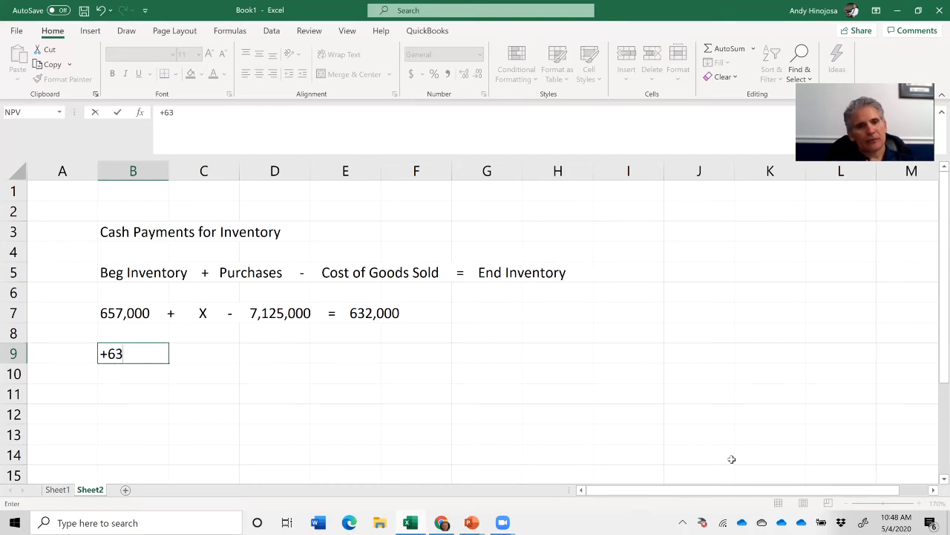
pyautogui.write('2,000')
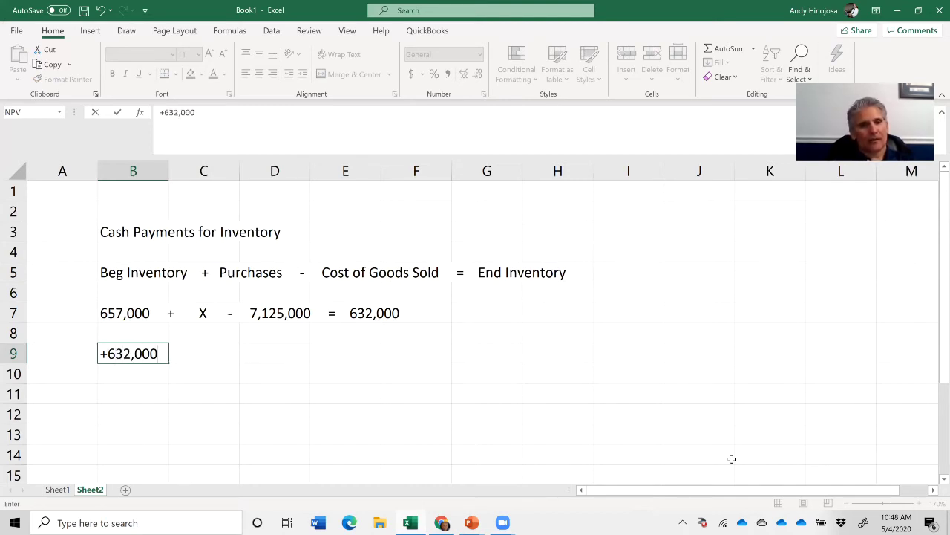
pyautogui.write(' -')
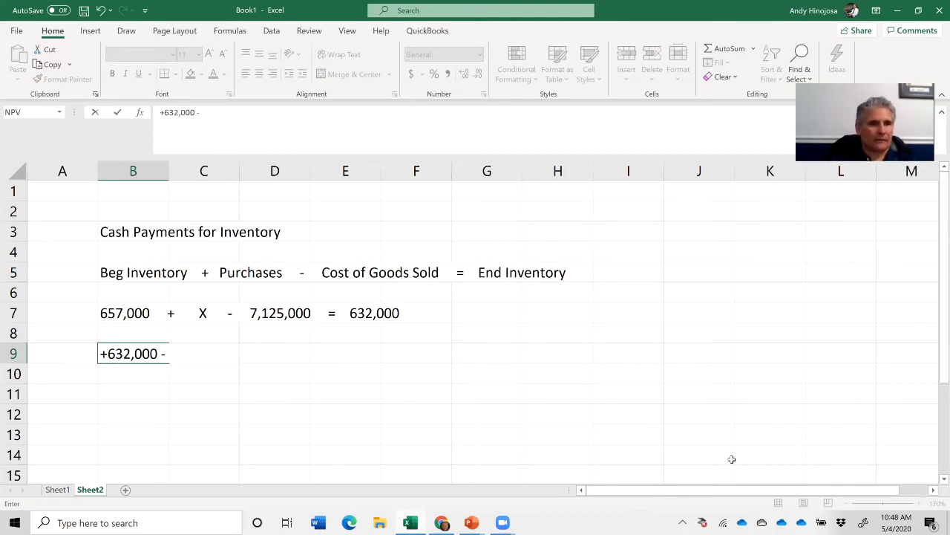
pyautogui.click(260, 117)
pyautogui.press('Home')
pyautogui.write("'")
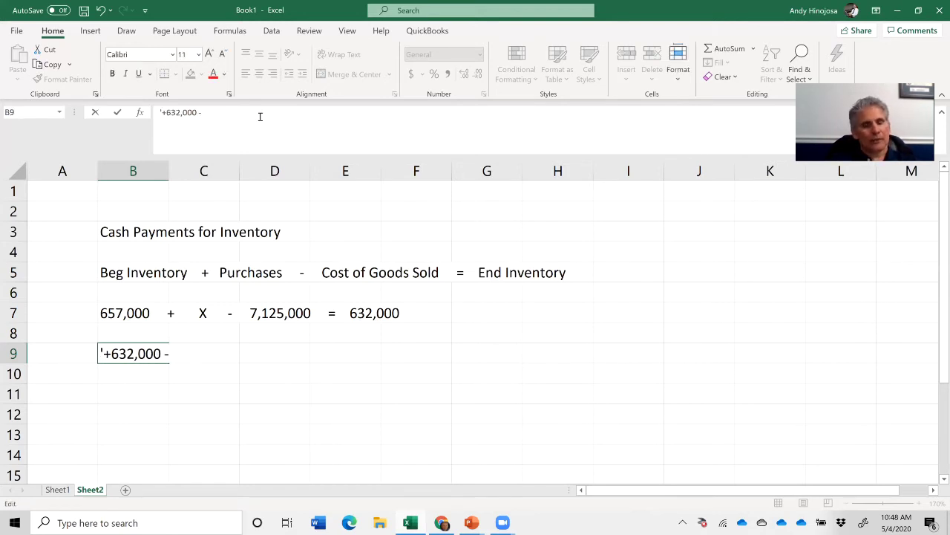
pyautogui.write(' 6')
pyautogui.press('BackSpace')
pyautogui.press('BackSpace')
pyautogui.write('657,000')
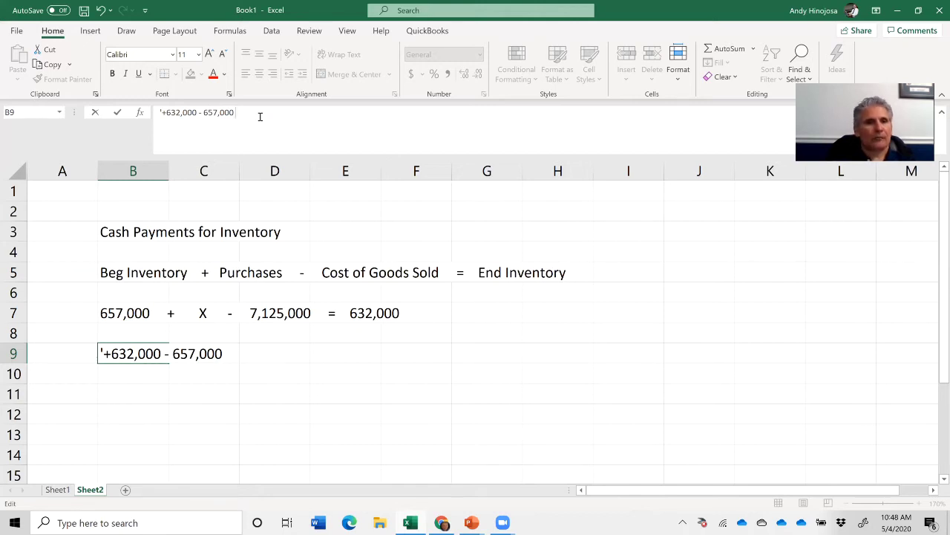
pyautogui.write(' + 7')
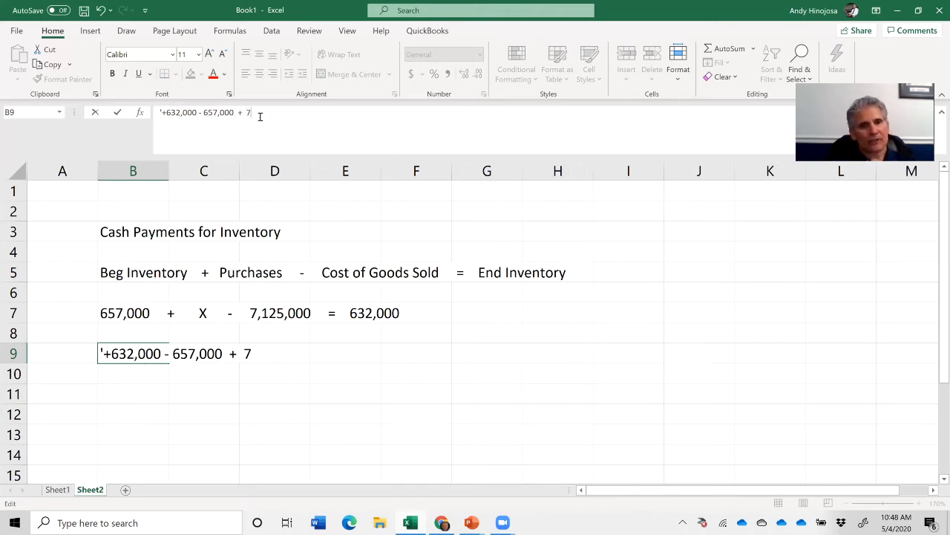
pyautogui.write(',125,000')
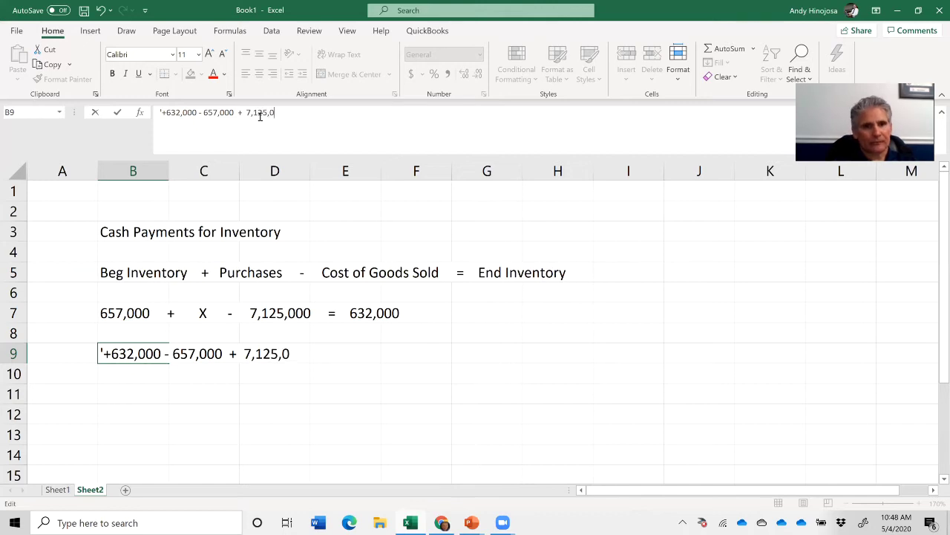
pyautogui.press('Return')
pyautogui.press('Return')
pyautogui.write('+')
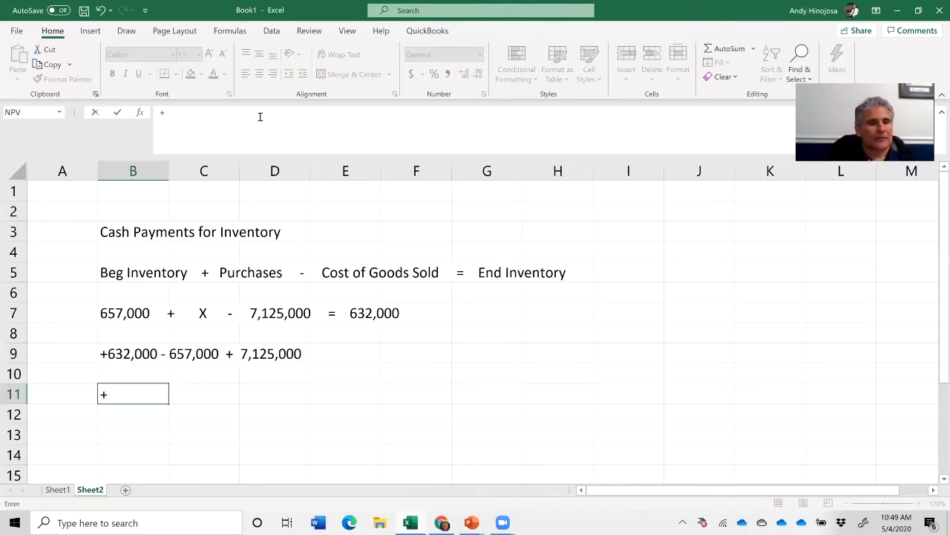
pyautogui.write('63200')
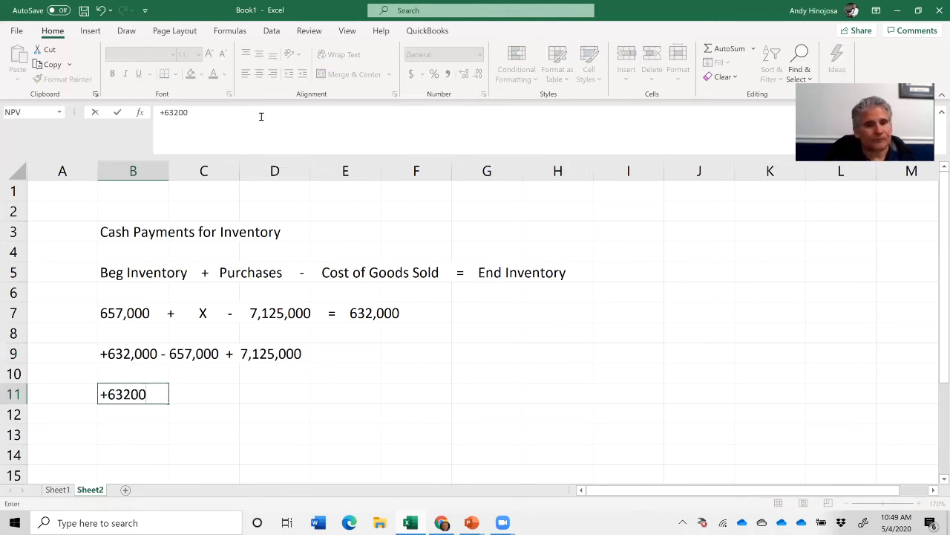
pyautogui.write('0-657000+7125000')
pyautogui.press('Return')
pyautogui.press('Up')
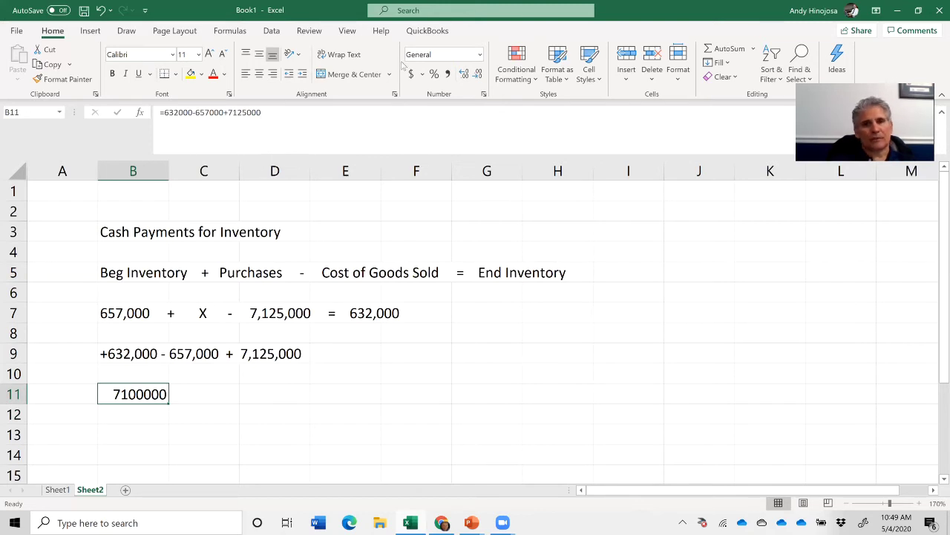
# Format the purchases amount in B11 with thousands separators and no decimal places
pyautogui.click(447, 74)
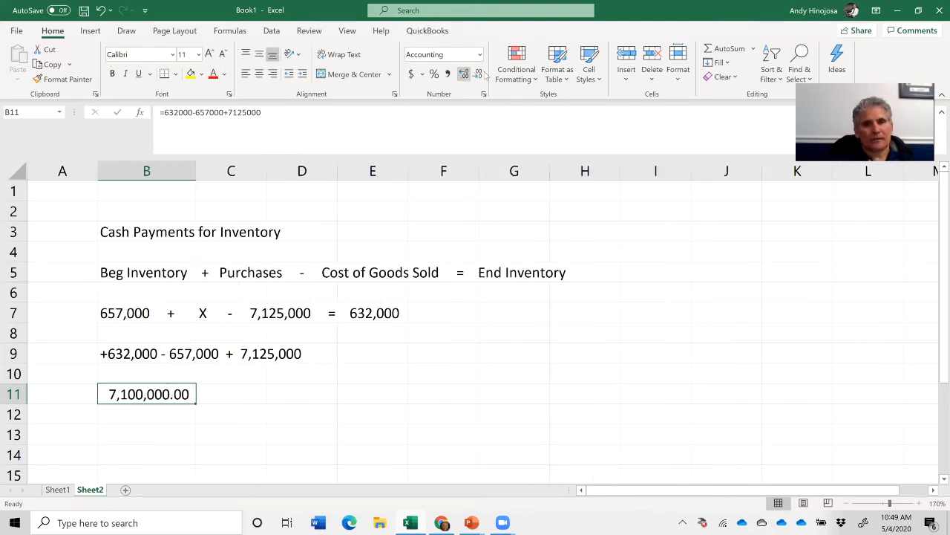
pyautogui.click(478, 74)
pyautogui.click(478, 74)
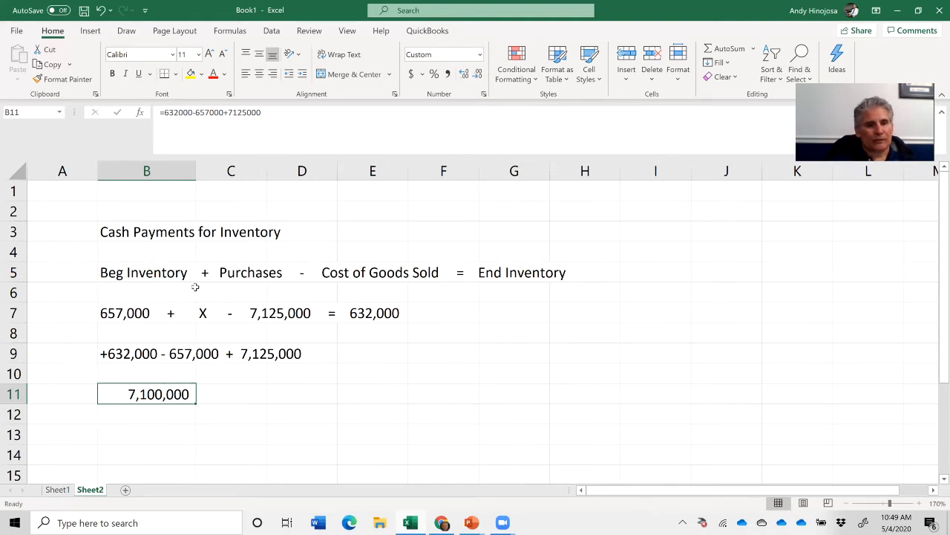
# Insert a row above the Beg Inventory equation and enter the heading Purchases in B5
pyautogui.click(110, 271)
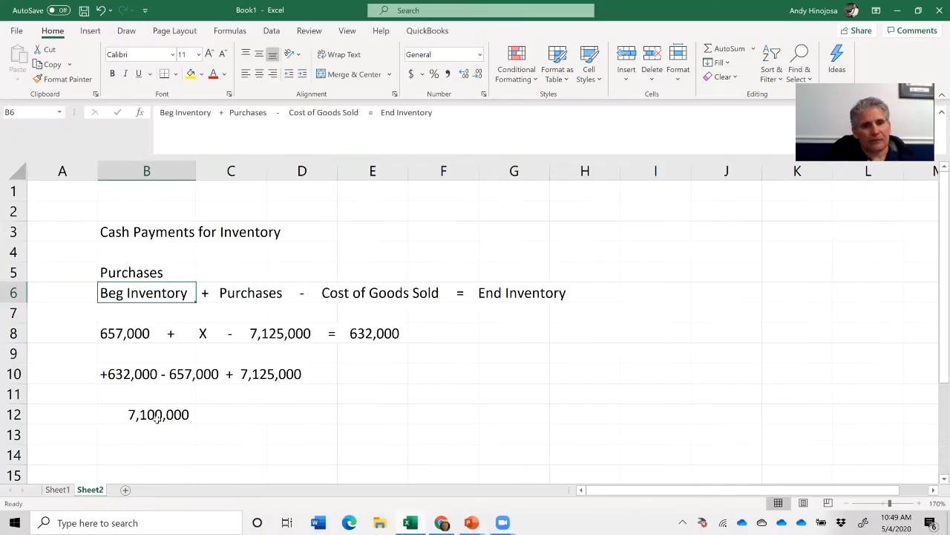
pyautogui.click(157, 418)
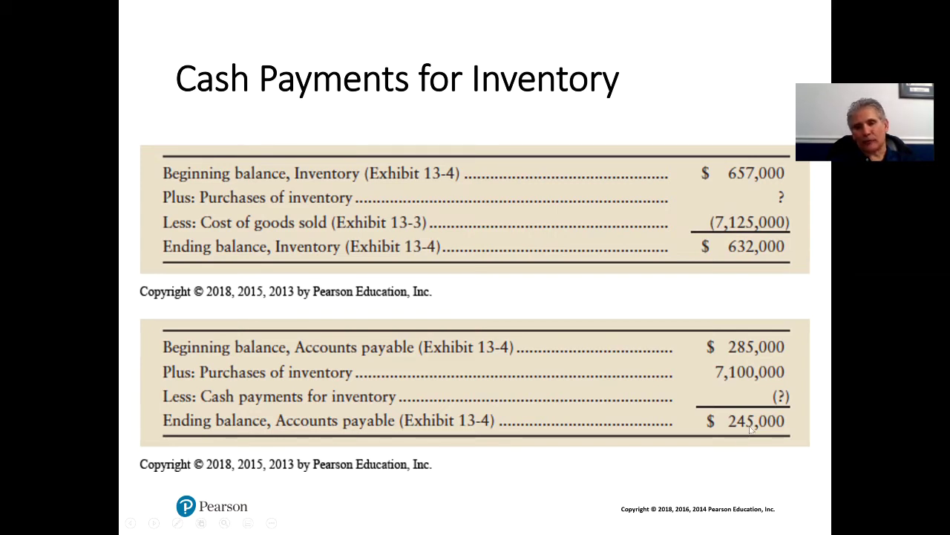
# Consult the cash payments slide and enter the heading "Cash Payments of Inventory" in B14 of the worksheet
pyautogui.hotkey('alt', 'Tab')
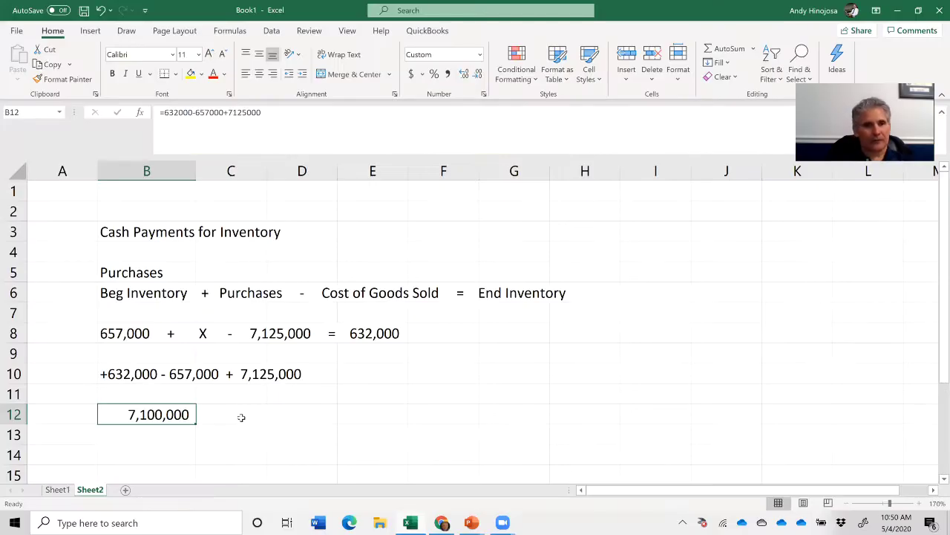
pyautogui.scroll(-1, 250, 421)
pyautogui.click(112, 395)
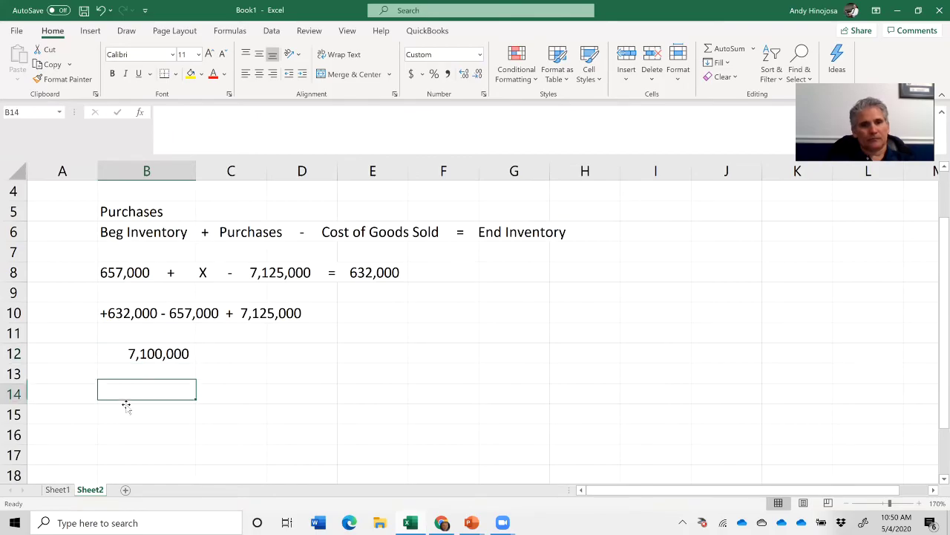
pyautogui.hotkey('alt', 'Tab')
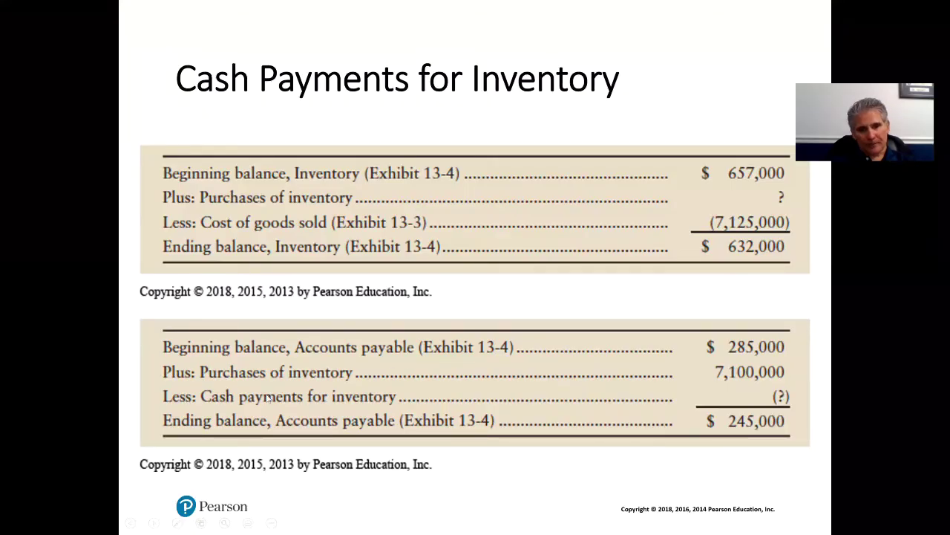
pyautogui.hotkey('alt', 'Tab')
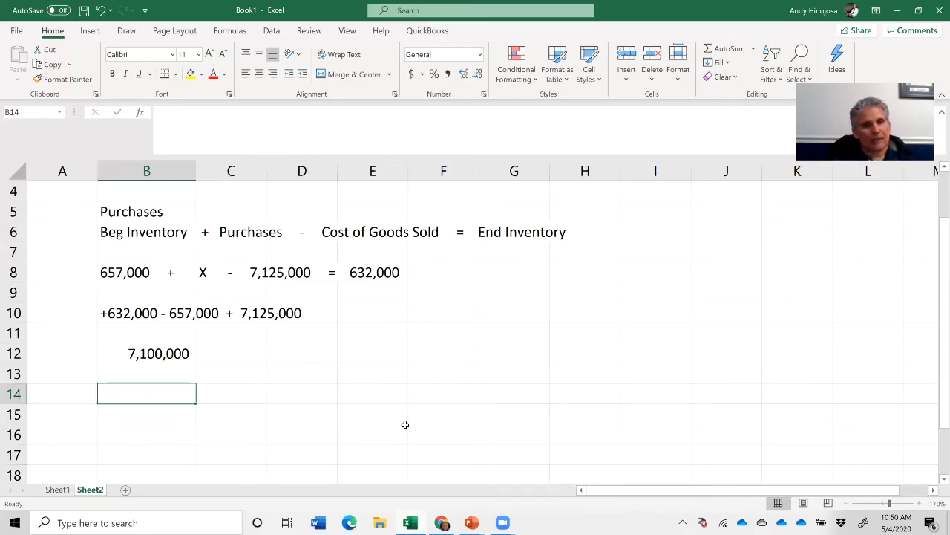
pyautogui.write('CAsh')
pyautogui.press('BackSpace')
pyautogui.press('BackSpace')
pyautogui.press('BackSpace')
pyautogui.write('asg')
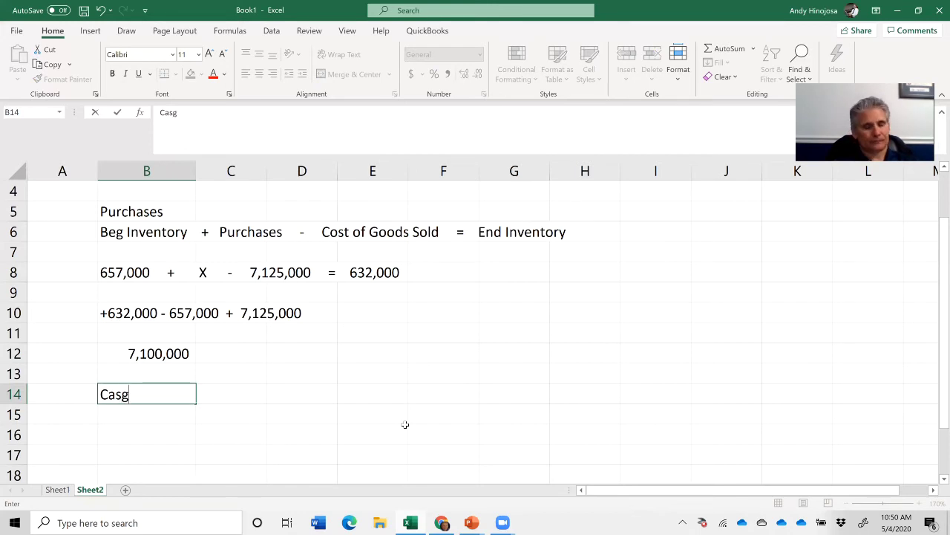
pyautogui.press('BackSpace')
pyautogui.write('h Payments of Inventory')
pyautogui.press('Return')
pyautogui.press('Return')
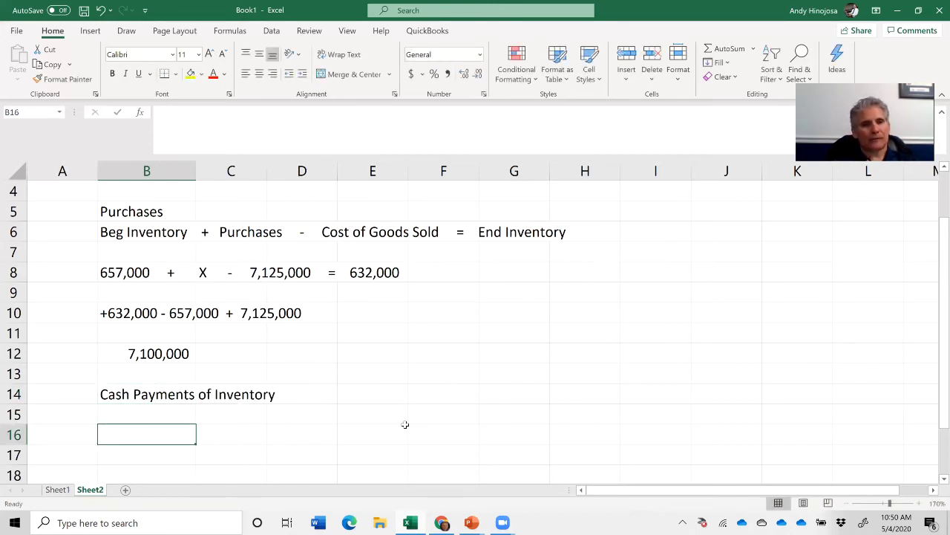
# Start the accounts payable equation as text in B16 with the beginning balance of 285,000 from the slide
pyautogui.hotkey('alt', 'Tab')
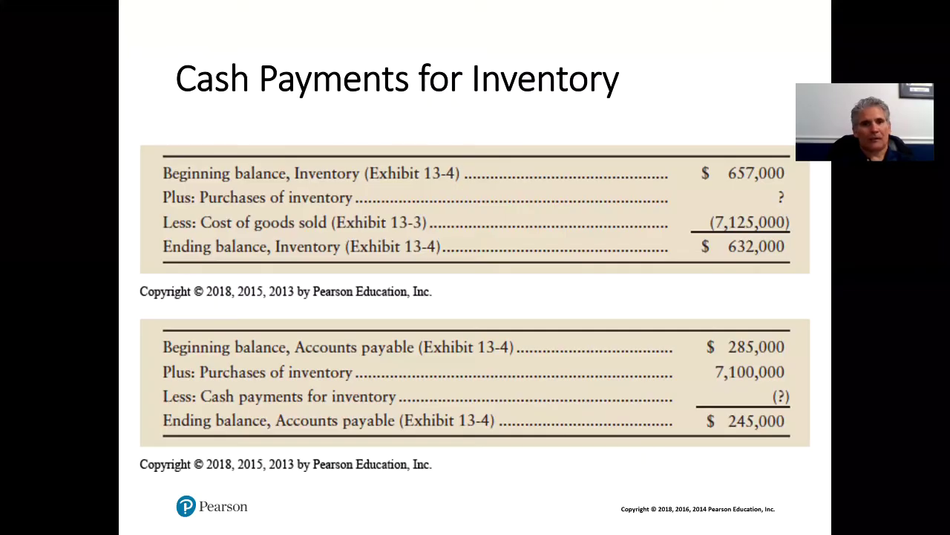
pyautogui.hotkey('alt', 'Tab')
pyautogui.write("'")
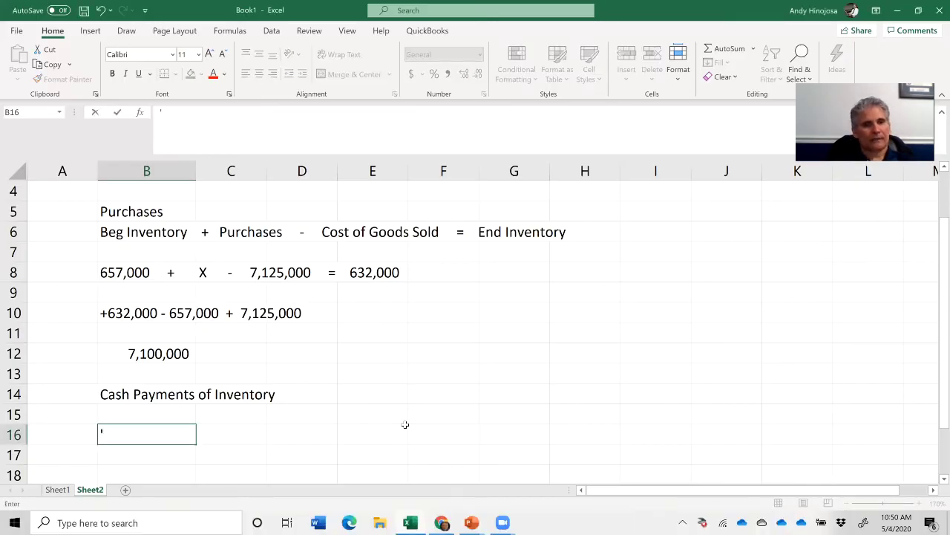
pyautogui.hotkey('alt', 'Tab')
pyautogui.hotkey('alt', 'Tab')
pyautogui.write('258')
pyautogui.press('BackSpace')
pyautogui.press('BackSpace')
pyautogui.write('85,000')
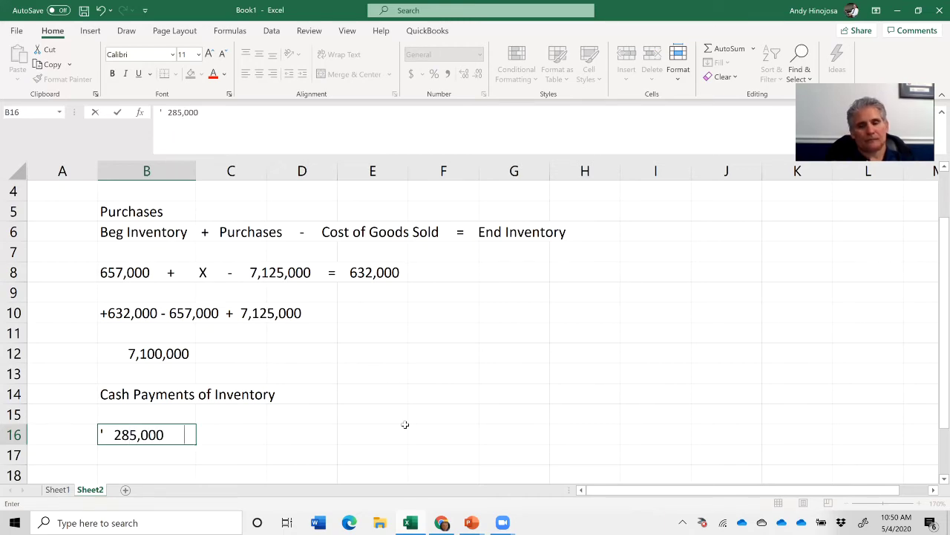
# Extend the accounts payable equation in B16 with plus 7,100,000 for purchases, taking the amount from the slide
pyautogui.hotkey('alt', 'Tab')
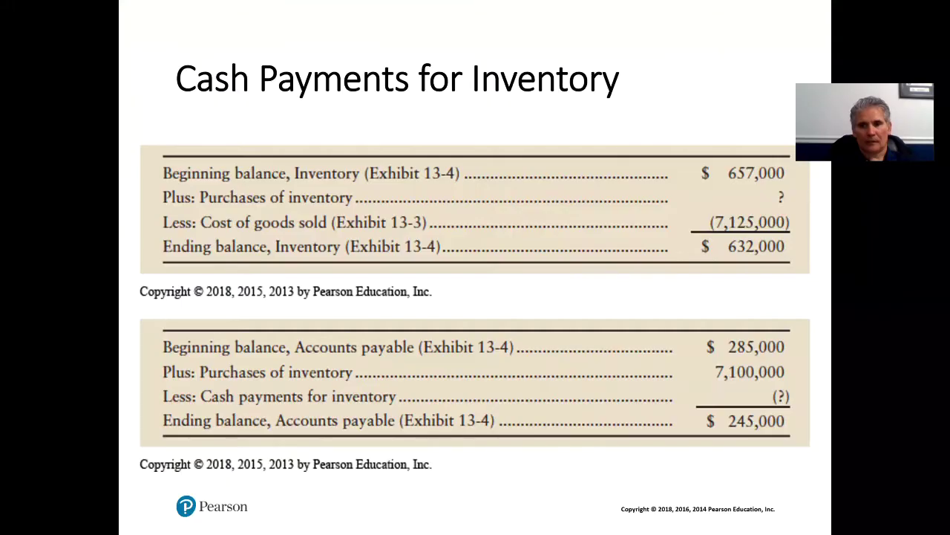
pyautogui.hotkey('alt', 'Tab')
pyautogui.write('+')
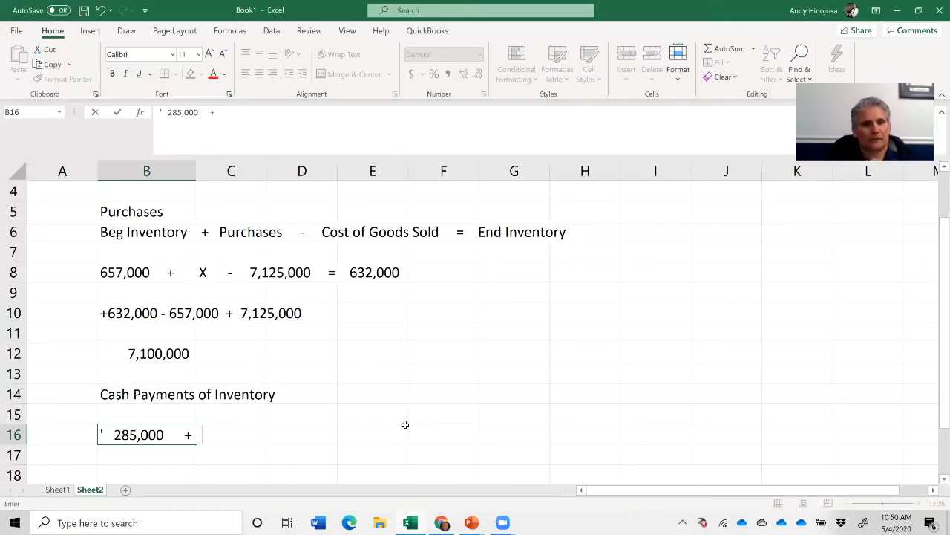
pyautogui.hotkey('alt', 'Tab')
pyautogui.hotkey('alt', 'Tab')
pyautogui.write('7')
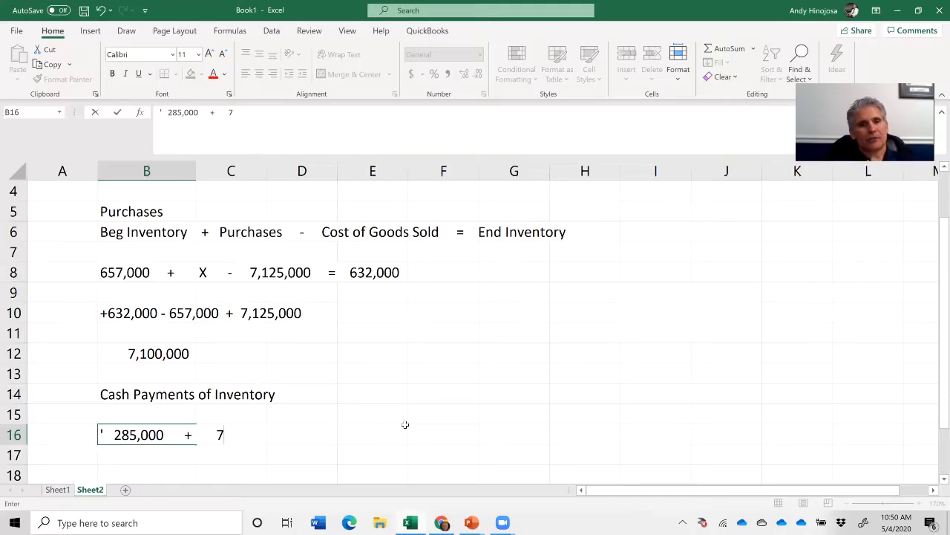
pyautogui.write(',100,000')
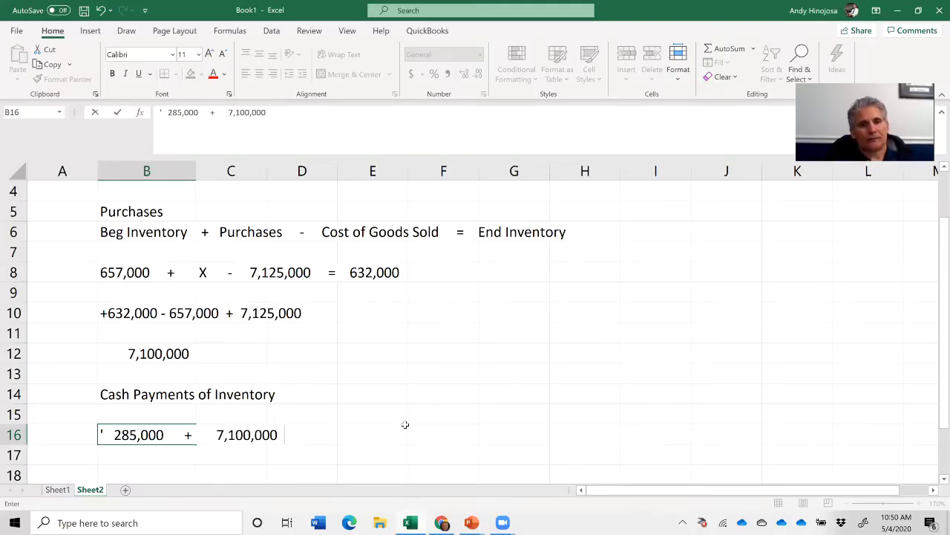
# Complete the B16 equation with minus X for cash payments, equal to the slide's ending accounts payable balance of 245,000
pyautogui.hotkey('alt', 'Tab')
pyautogui.hotkey('alt', 'Tab')
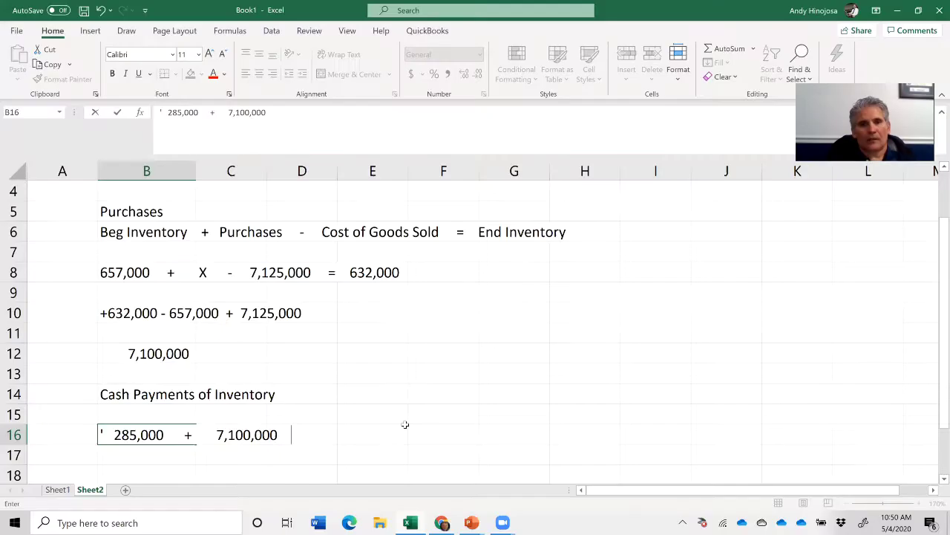
pyautogui.write('-   X')
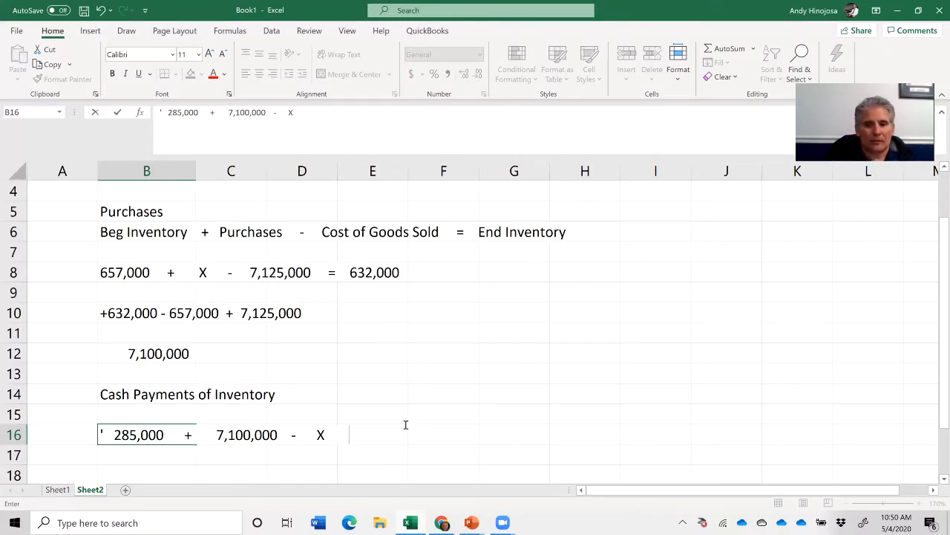
pyautogui.write('    =')
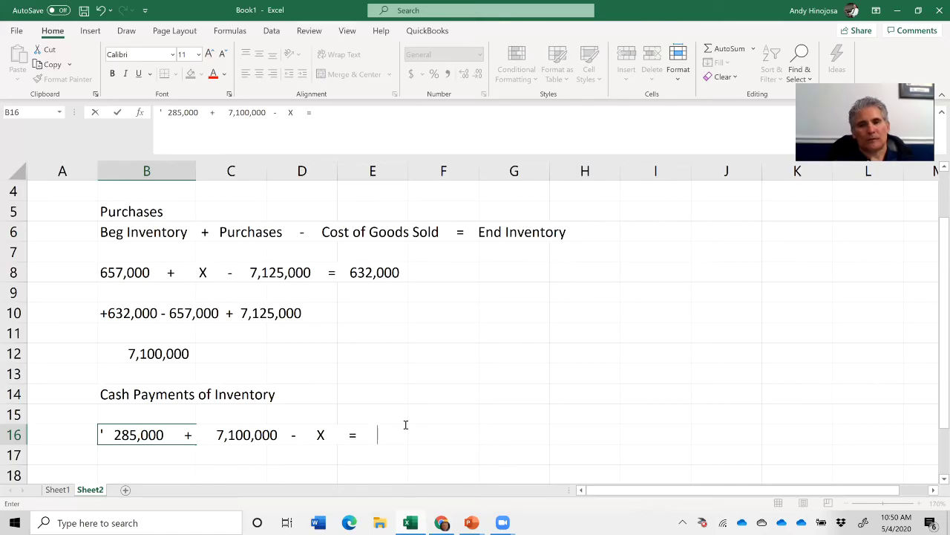
pyautogui.hotkey('alt', 'Tab')
pyautogui.hotkey('alt', 'Tab')
pyautogui.write('245,000')
pyautogui.press('Return')
pyautogui.press('Return')
pyautogui.scroll(-2, 405, 424)
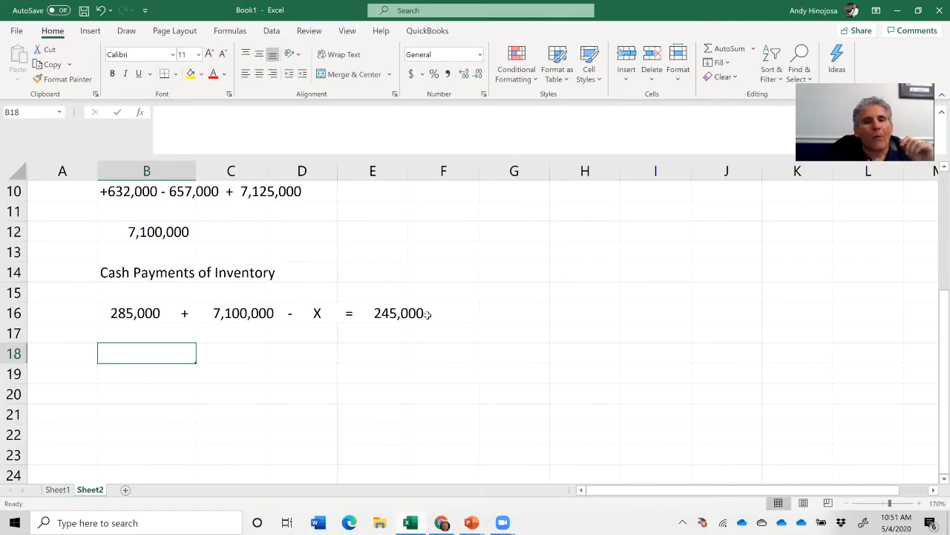
pyautogui.write('+')
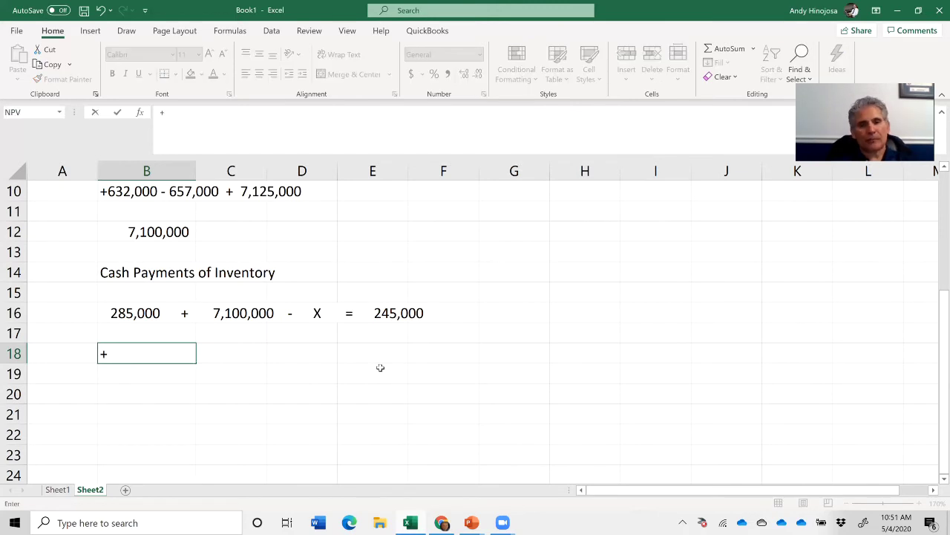
pyautogui.scroll(3, 365, 367)
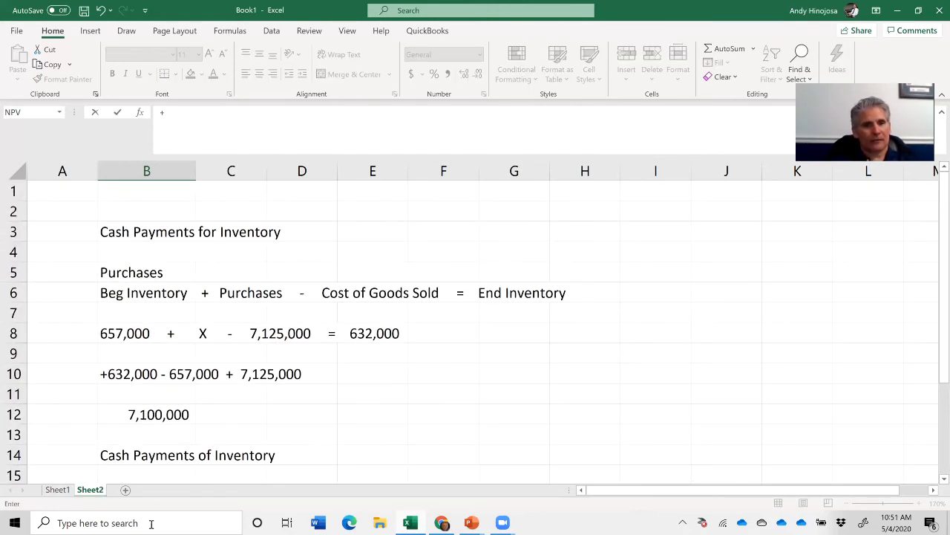
pyautogui.click(58, 492)
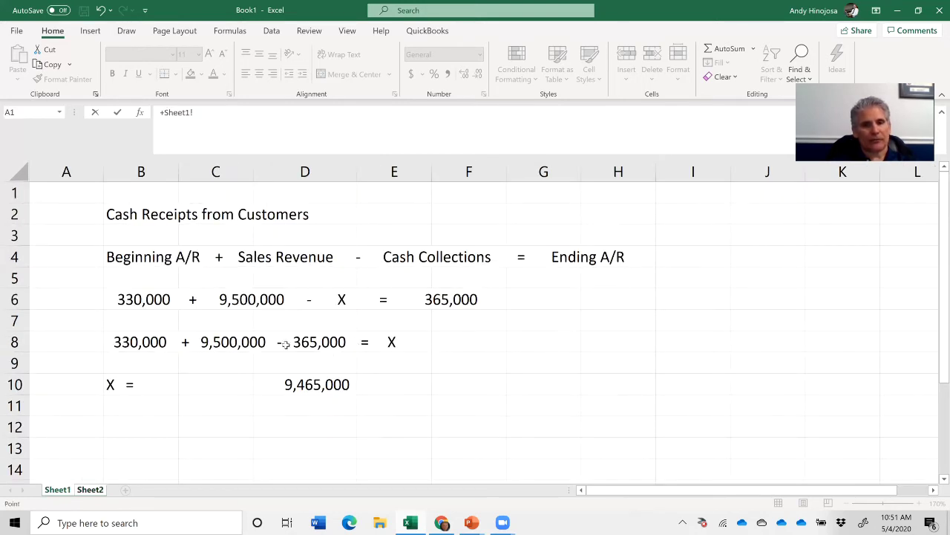
pyautogui.click(90, 491)
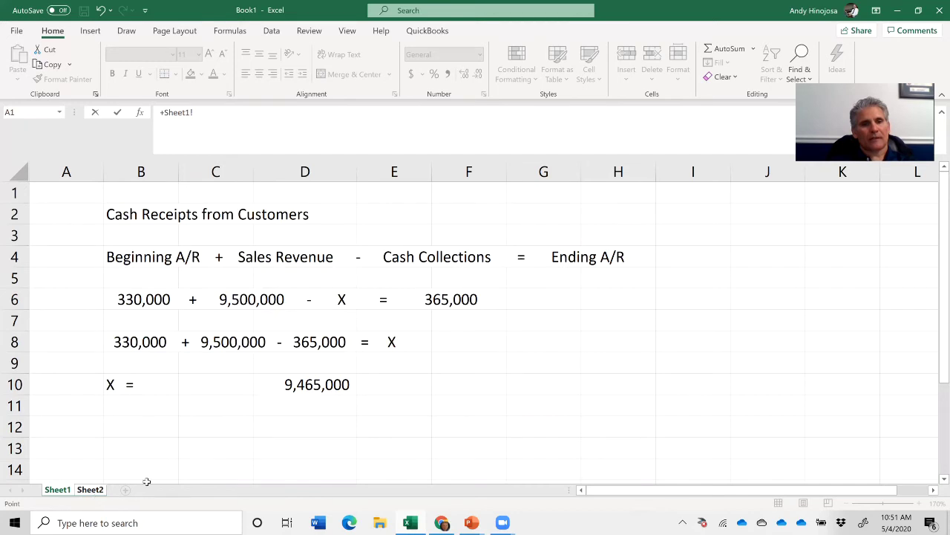
pyautogui.scroll(-3, 396, 359)
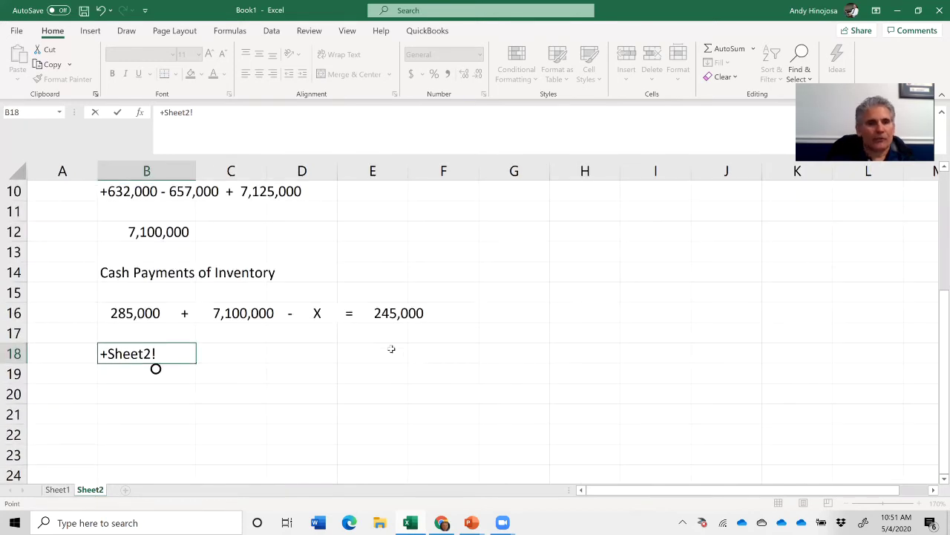
pyautogui.press('Escape')
pyautogui.write('`+2850')
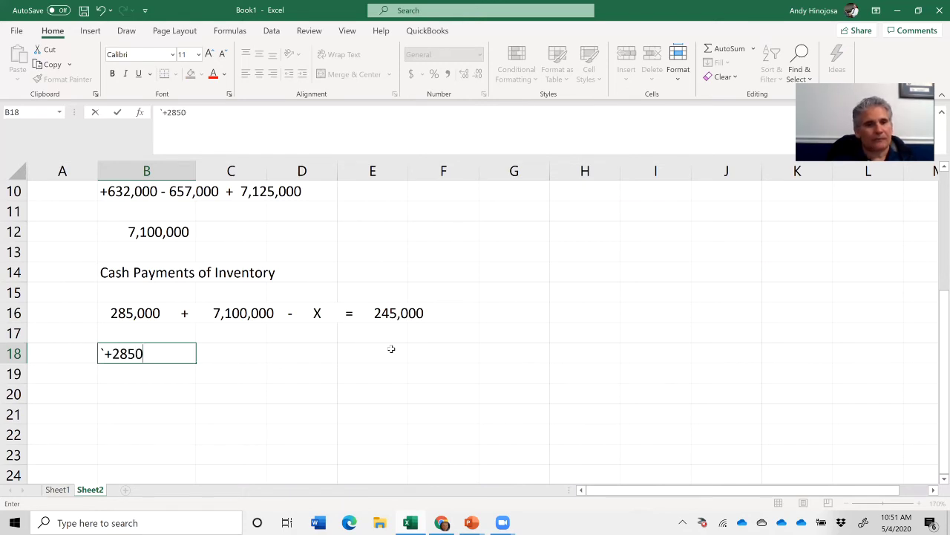
pyautogui.write('00+')
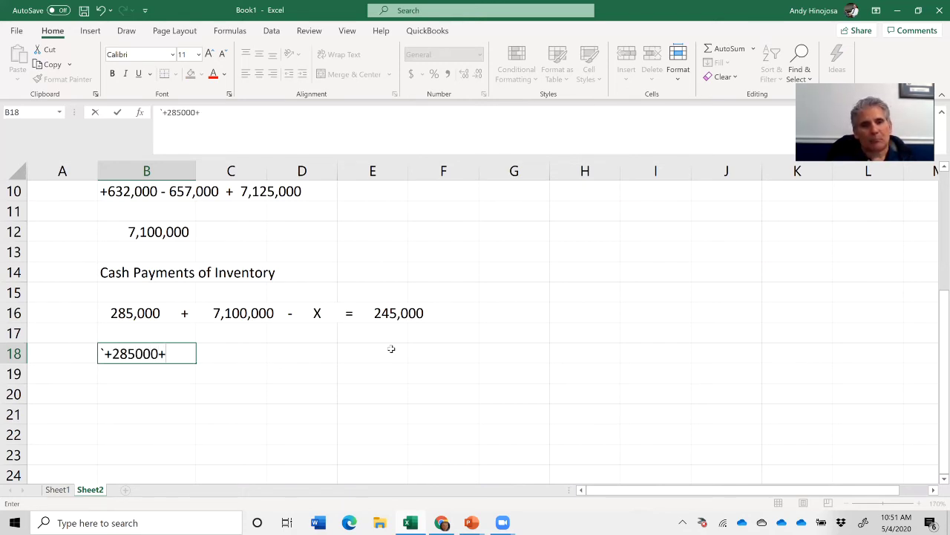
pyautogui.write('7100')
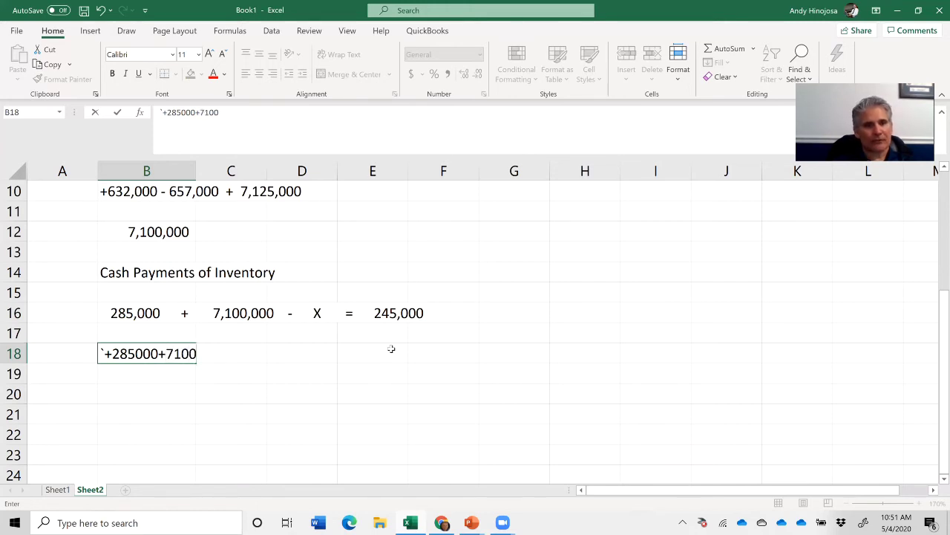
pyautogui.write('000')
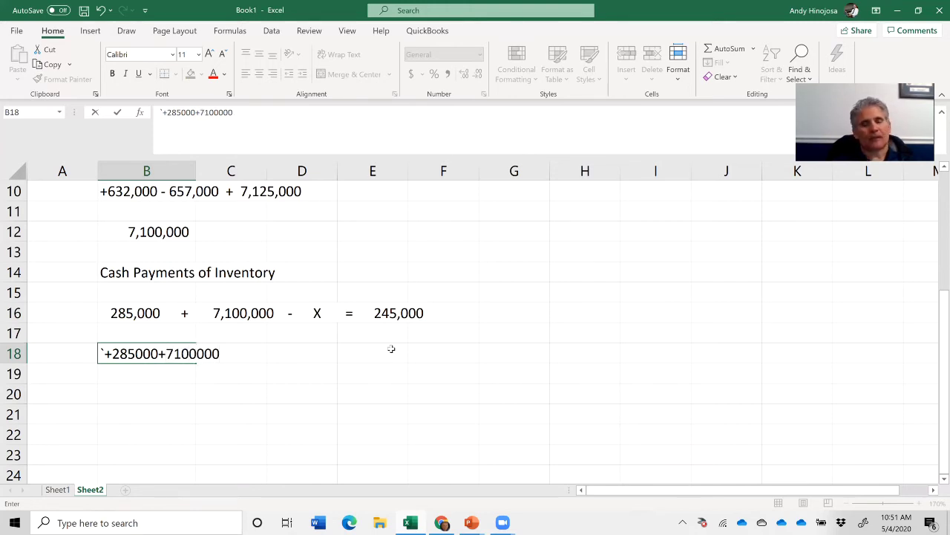
pyautogui.write('-245000')
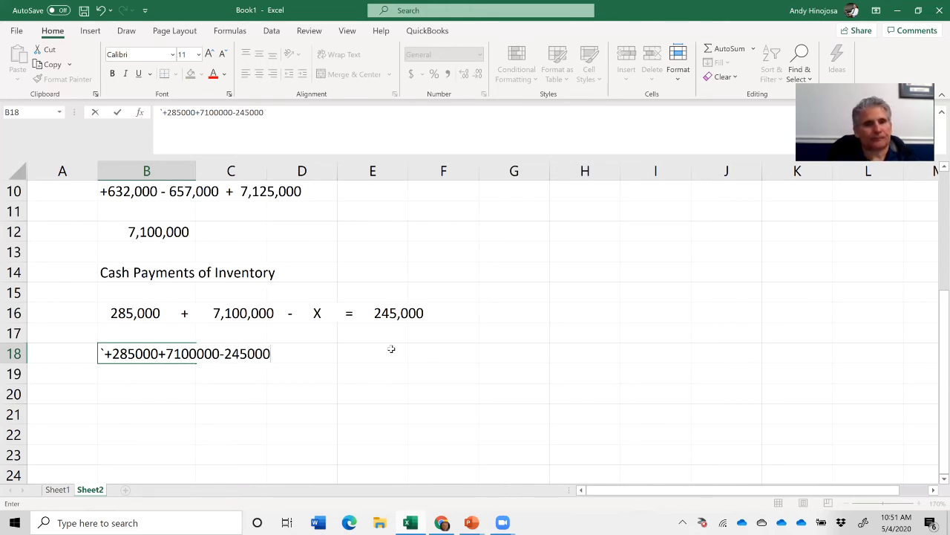
pyautogui.press('Return')
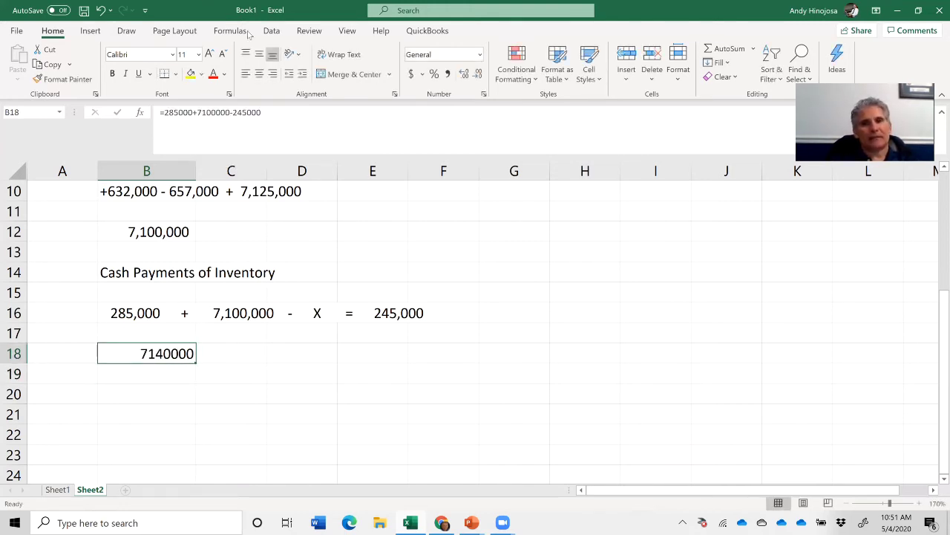
# Format the cash payments amount in B18 with thousands separators and no decimal places
pyautogui.click(448, 73)
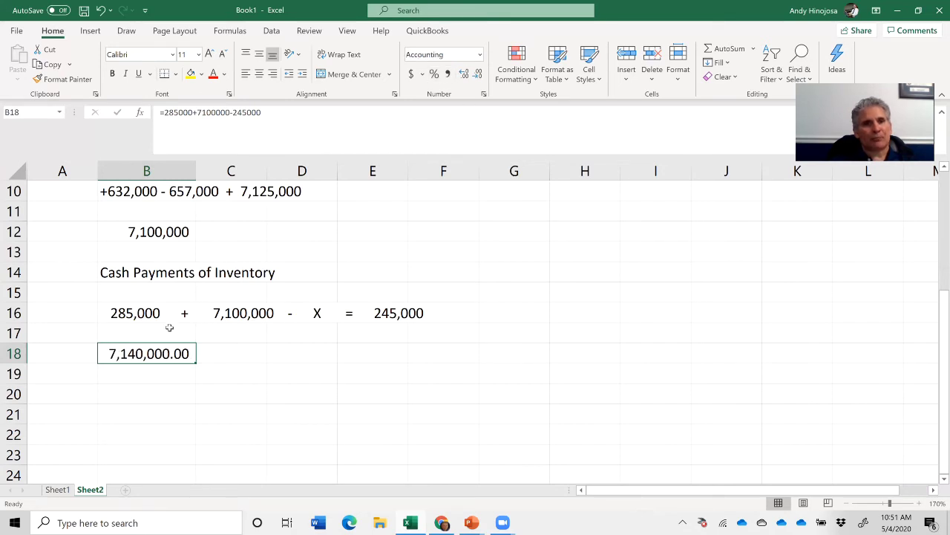
pyautogui.click(479, 74)
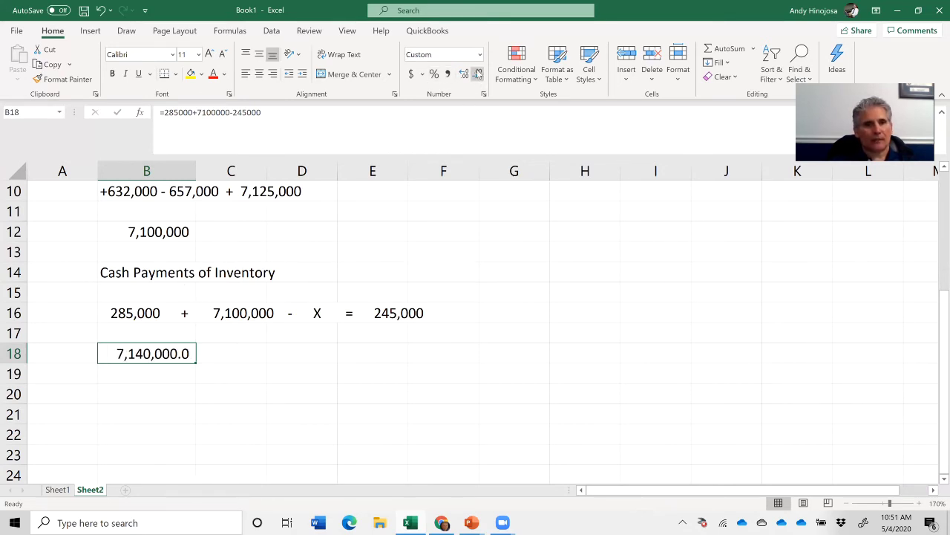
pyautogui.click(479, 74)
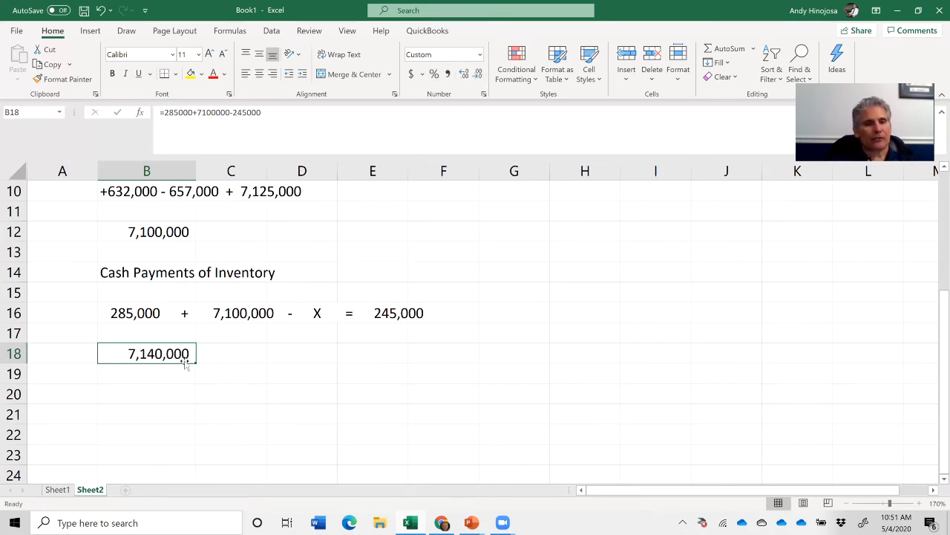
# Switch to the slide show, examine cash payments for inventory on the Statement of Cash Flows (Direct Method) slide, and return to the worksheet
pyautogui.hotkey('alt', 'Tab')
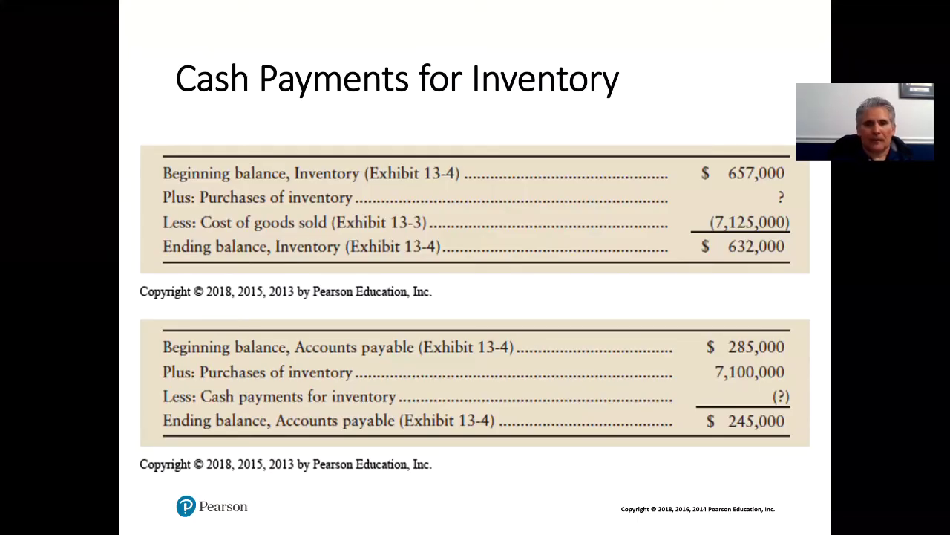
pyautogui.press('Right')
pyautogui.press('Right')
pyautogui.press('Right')
pyautogui.press('Right')
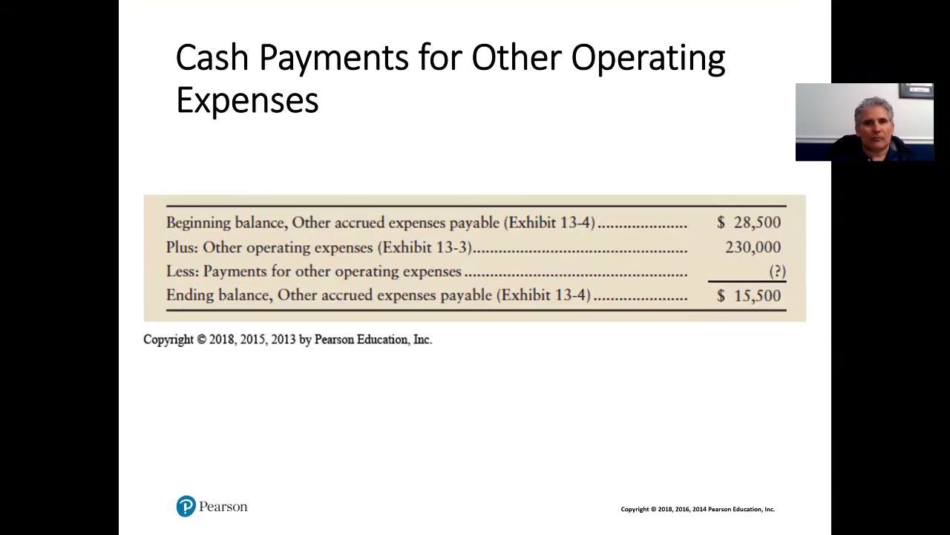
pyautogui.press('Right')
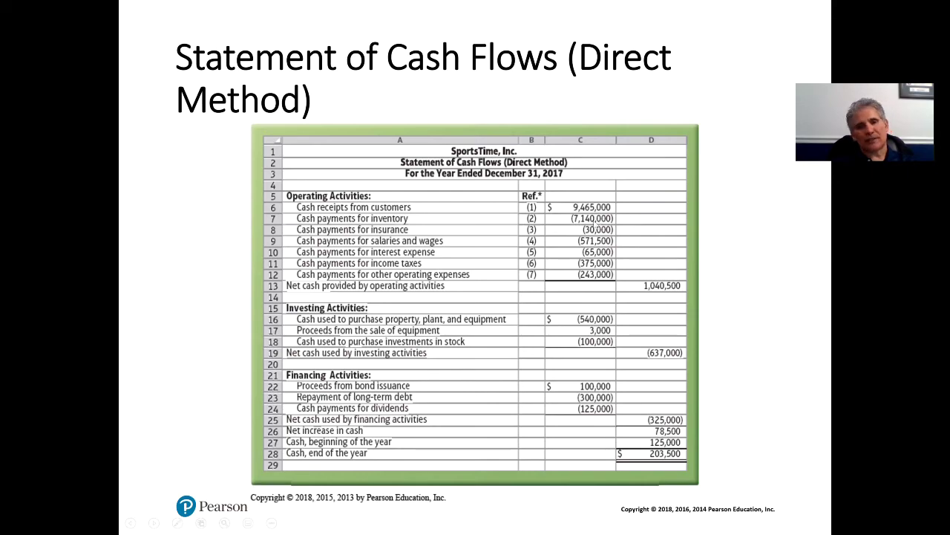
pyautogui.hotkey('alt', 'Tab')
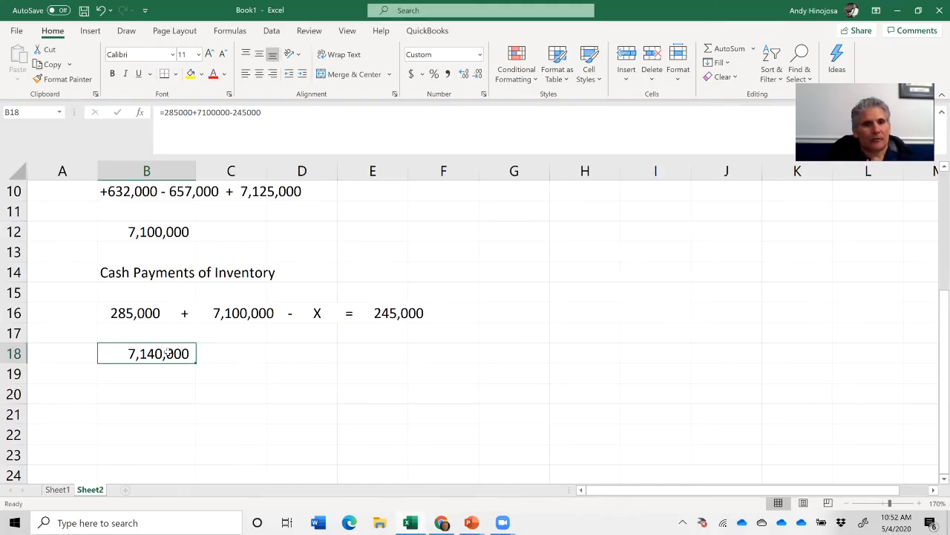